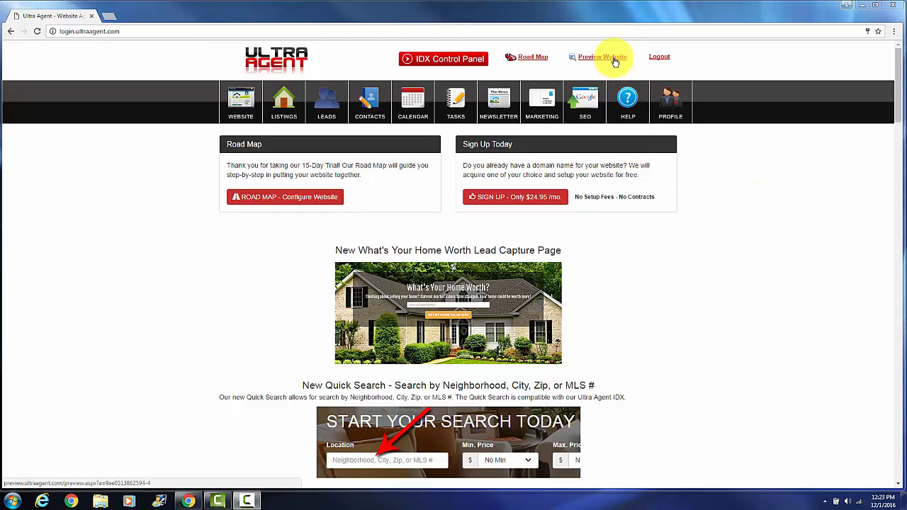
# - Preview the website and view its Communities page under Featured Properties, then close the preview
pyautogui.click(614, 63)
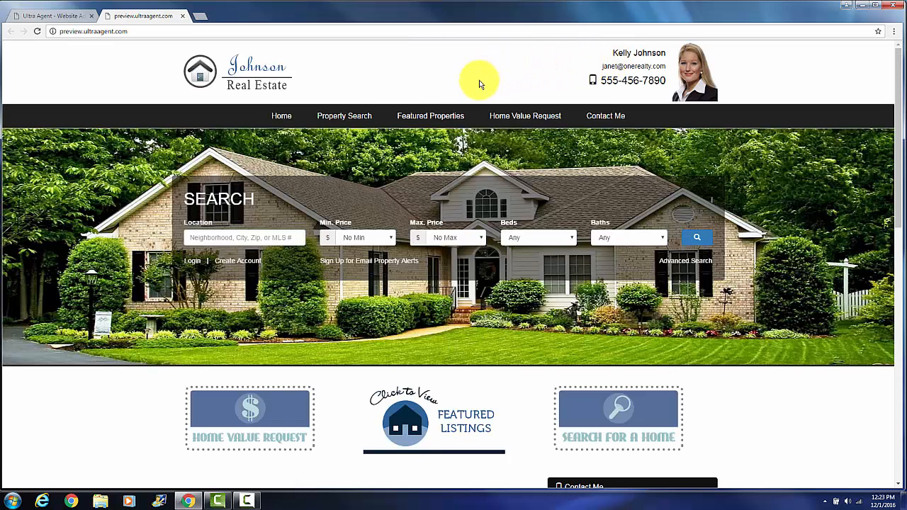
pyautogui.moveTo(466, 123)
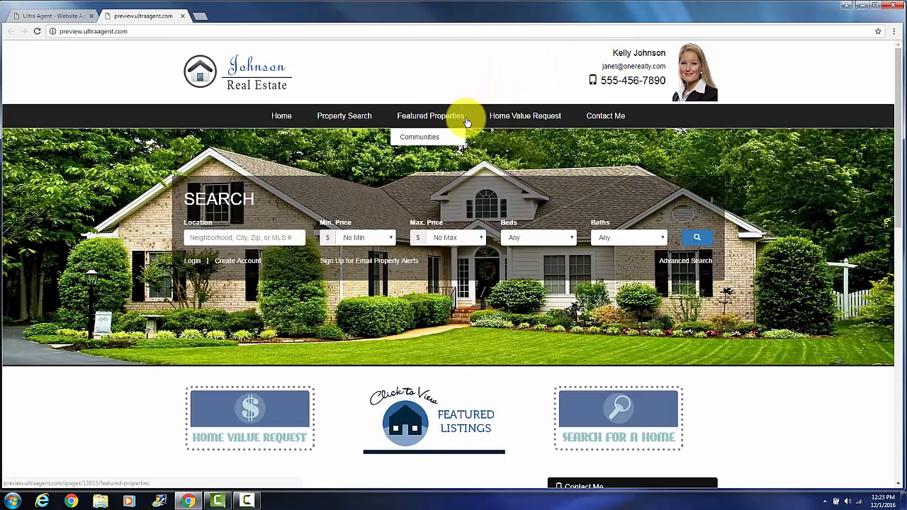
pyautogui.click(431, 139)
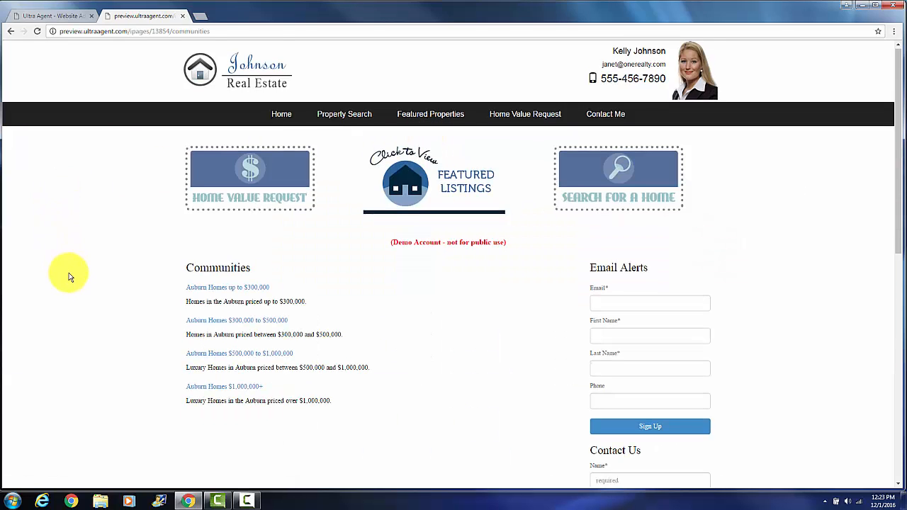
pyautogui.scroll(-1, 99, 219)
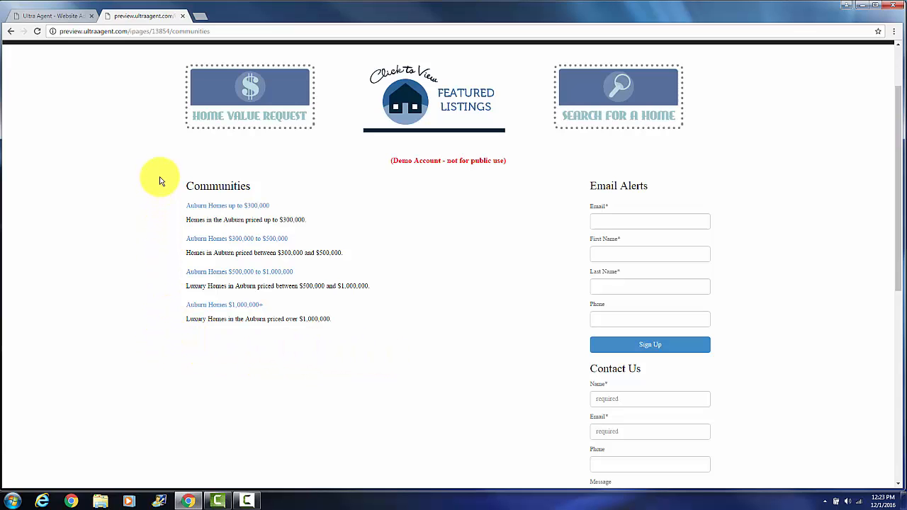
pyautogui.click(182, 15)
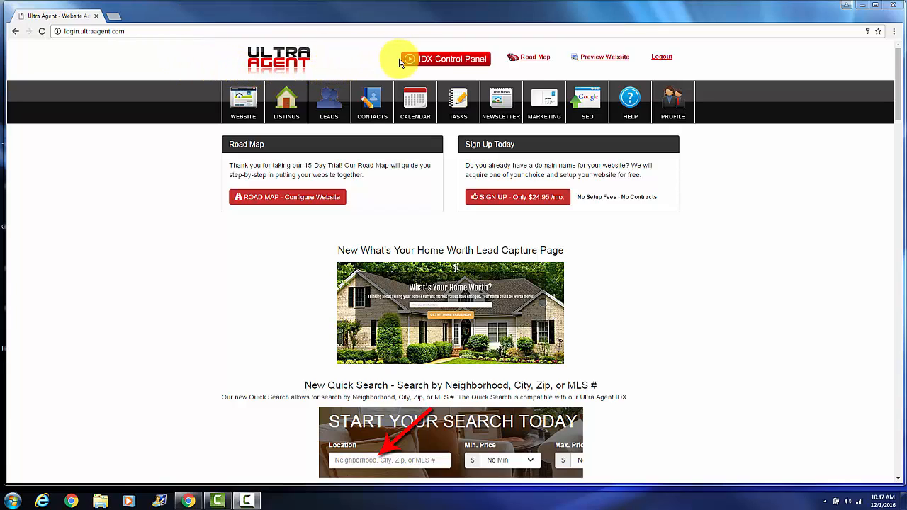
# - Add a new market in the IDX Control Panel named "Roseville homes" with the Basic MLS Search type
pyautogui.click(418, 62)
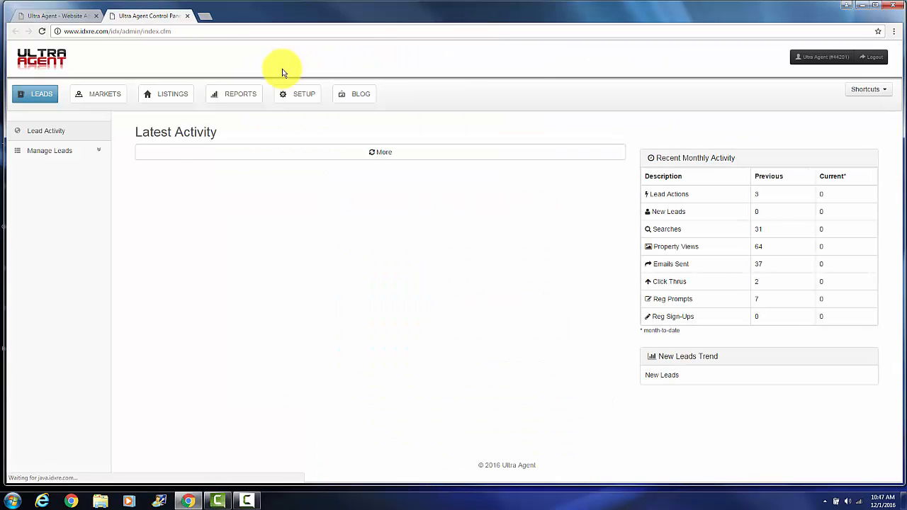
pyautogui.click(119, 99)
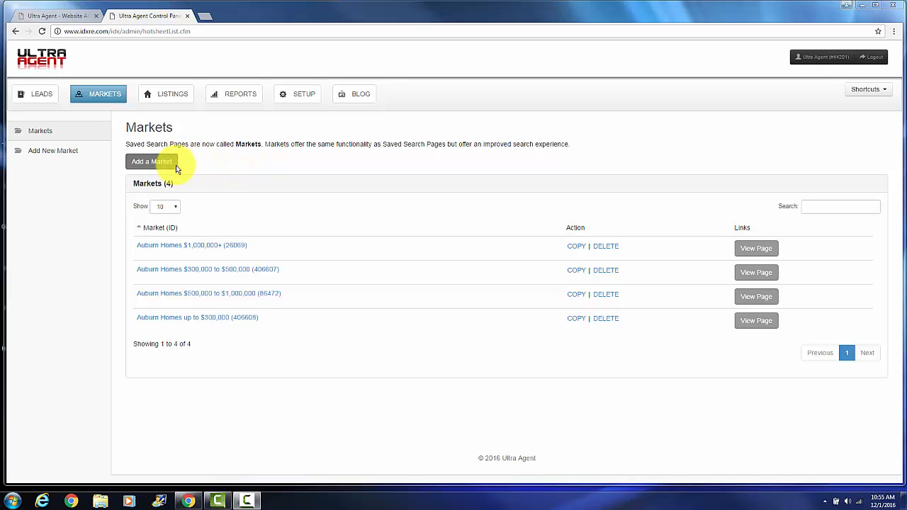
pyautogui.click(177, 166)
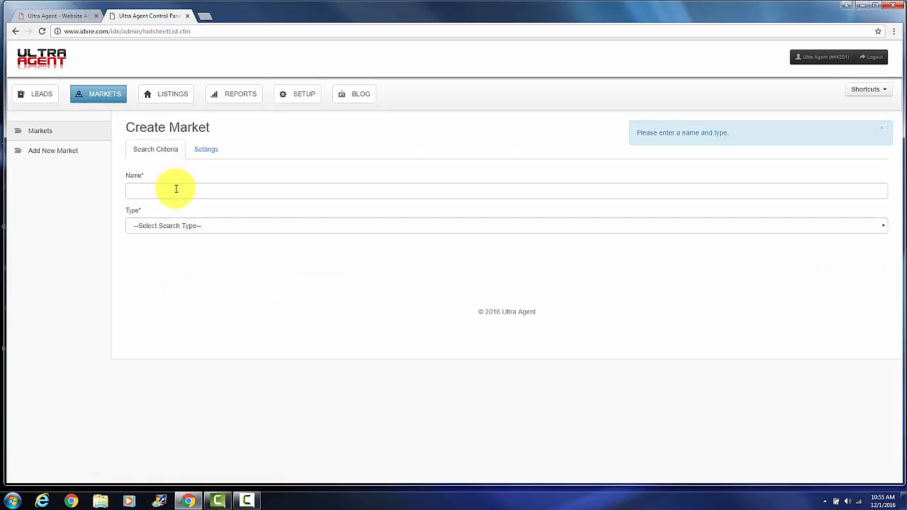
pyautogui.click(175, 188)
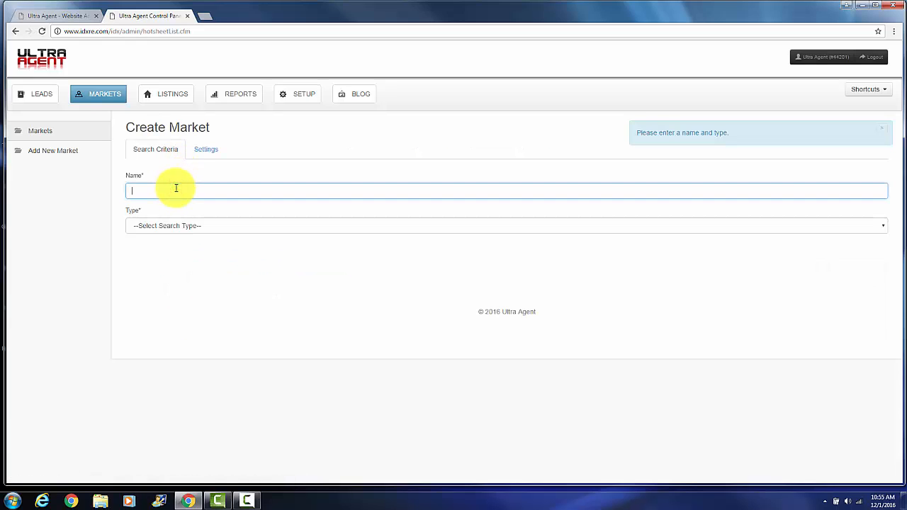
pyautogui.write('Roseville')
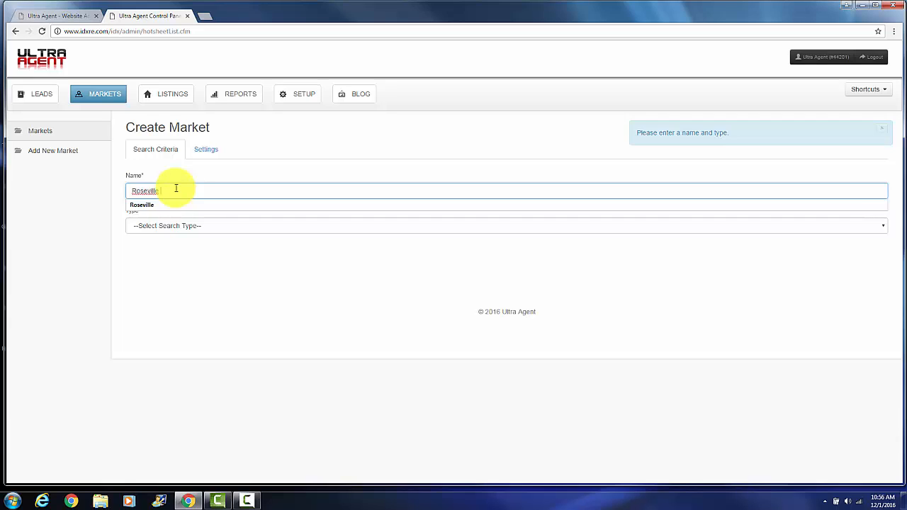
pyautogui.write('homes')
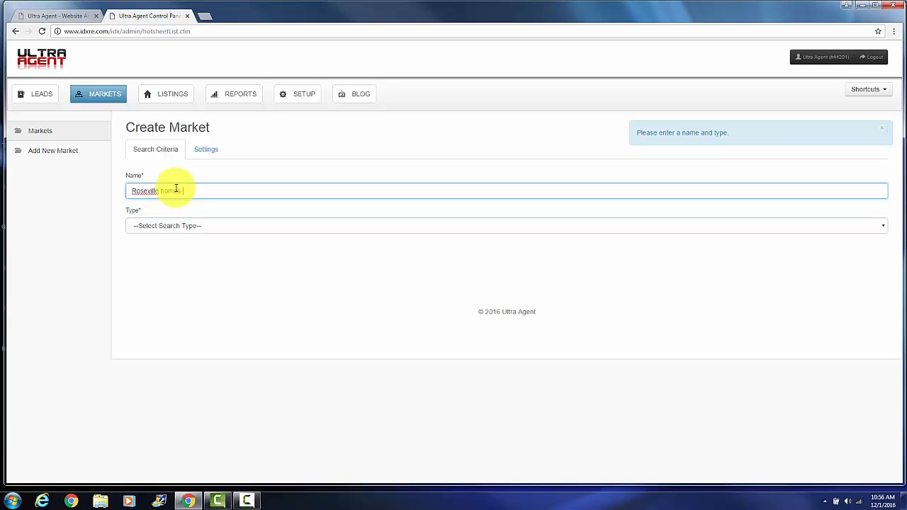
pyautogui.click(885, 228)
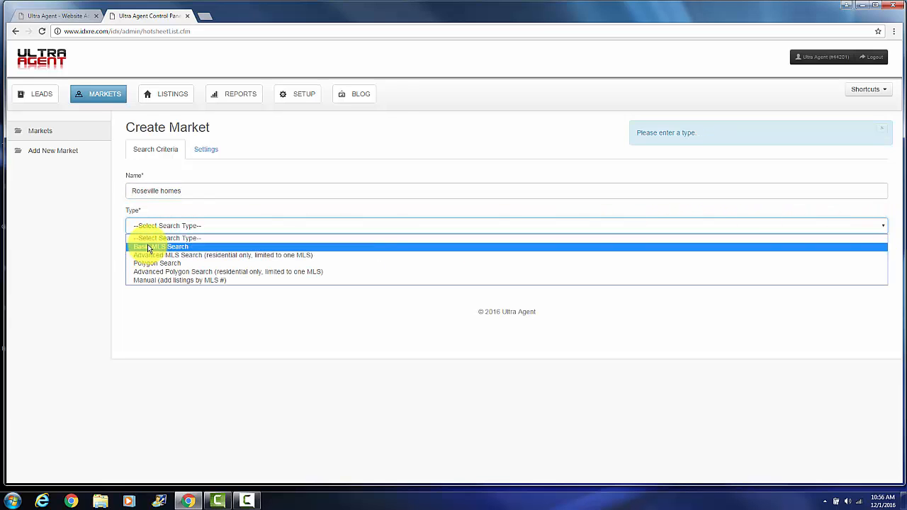
pyautogui.click(196, 250)
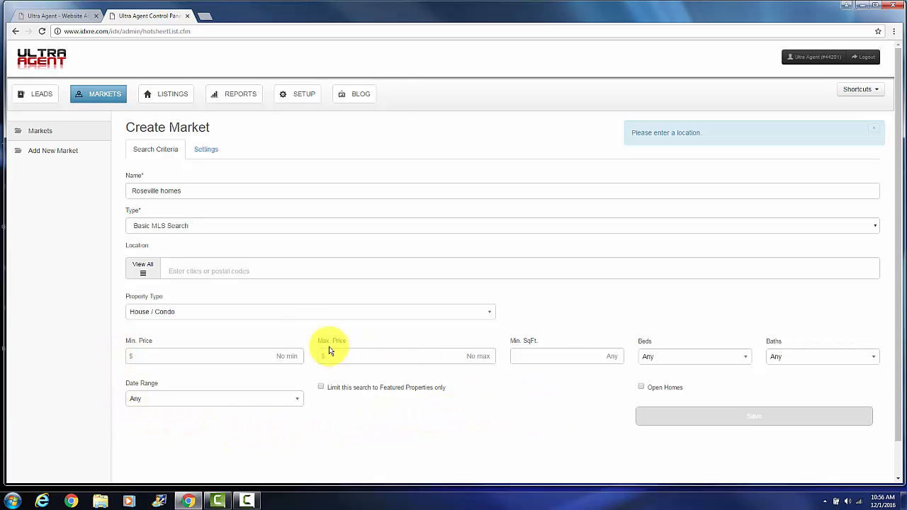
# - Set the market's location to Roseville from the full list of cities
pyautogui.click(145, 273)
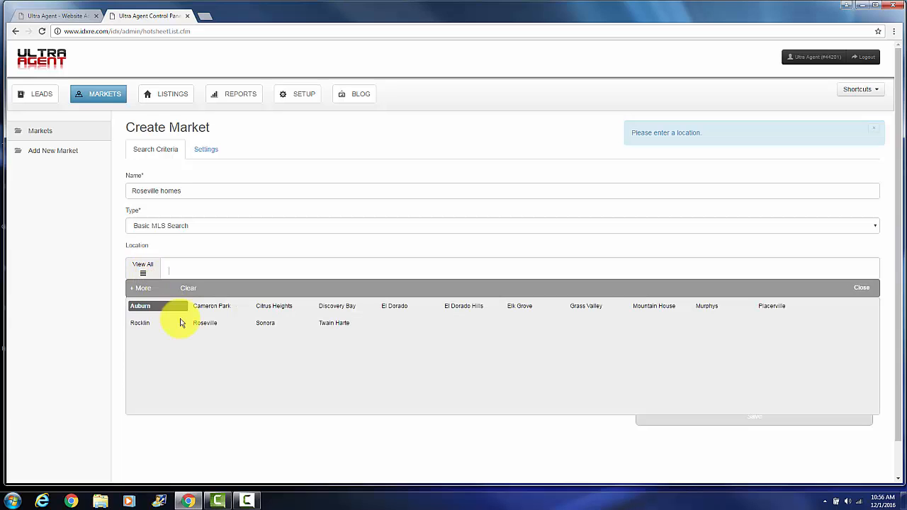
pyautogui.click(210, 325)
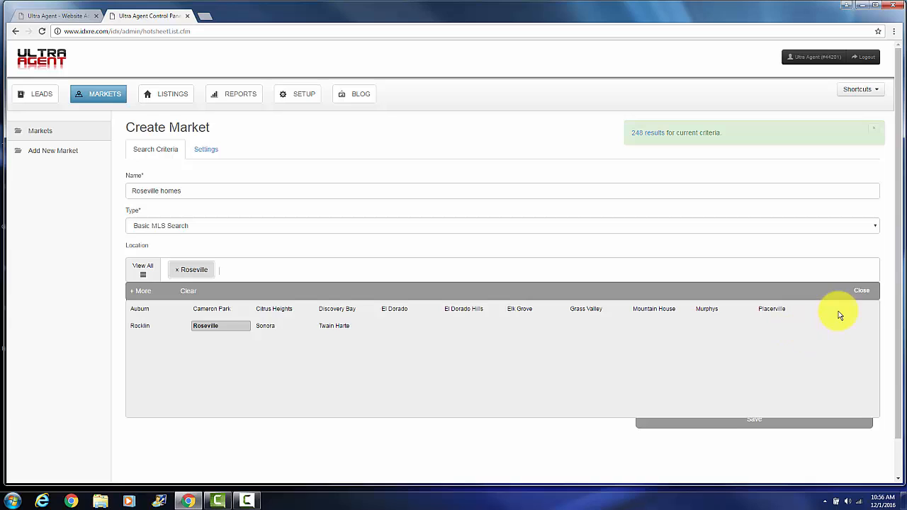
pyautogui.click(858, 291)
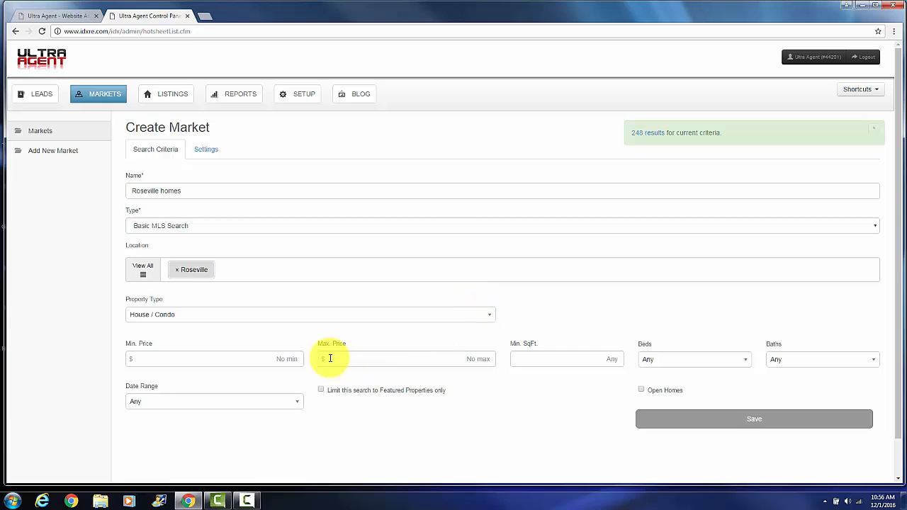
# - Set the market's minimum price to 200000 and maximum price to 300000, and save the market
pyautogui.click(276, 360)
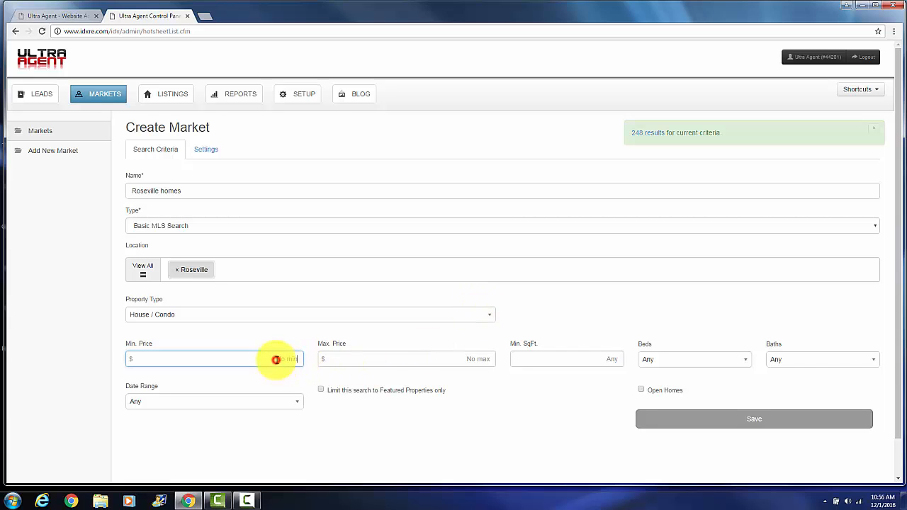
pyautogui.click(398, 353)
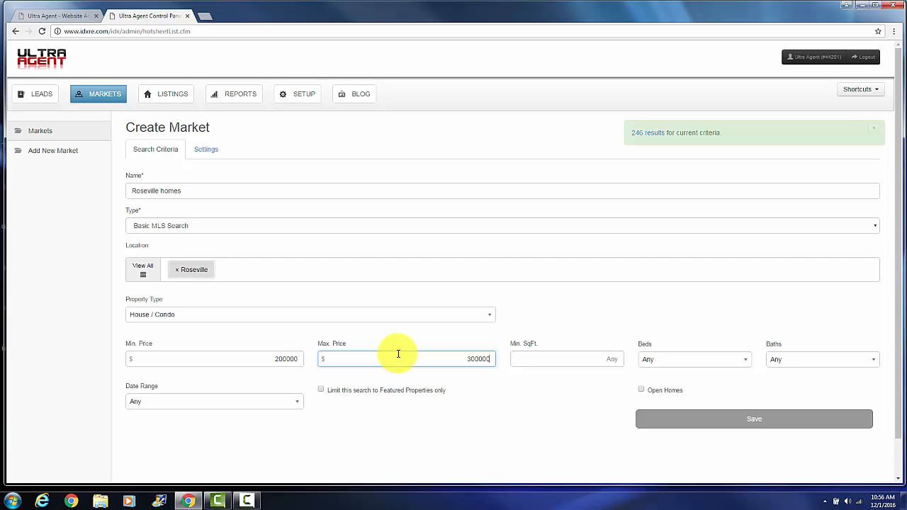
pyautogui.click(503, 419)
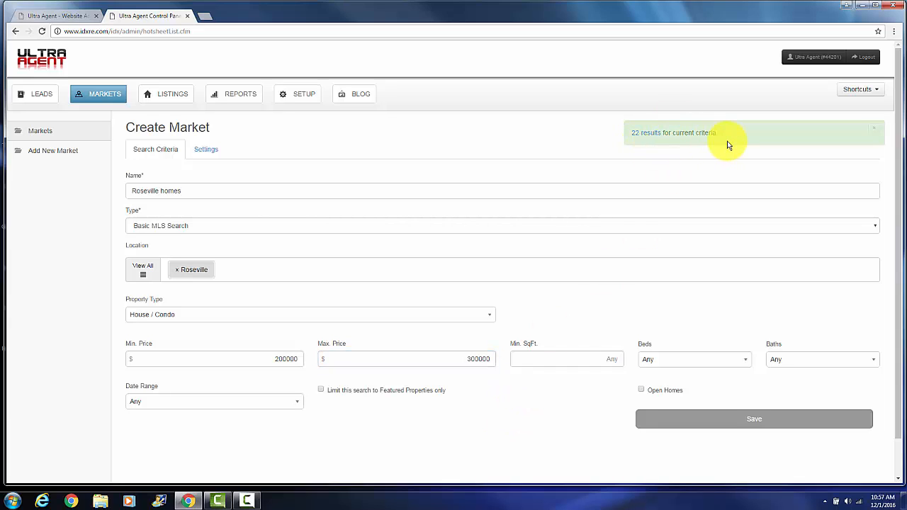
pyautogui.click(661, 423)
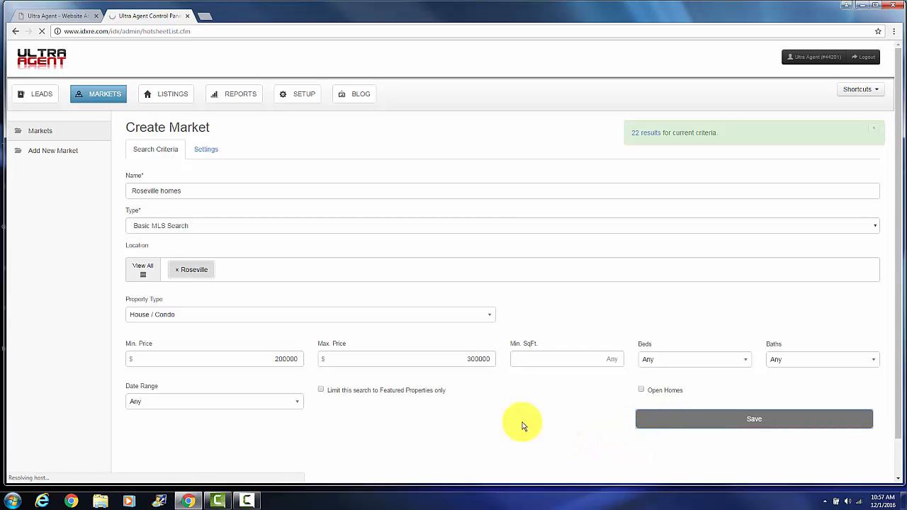
# - Preview the website and view the Roseville homes listings from the Communities page, then close the preview
pyautogui.click(66, 18)
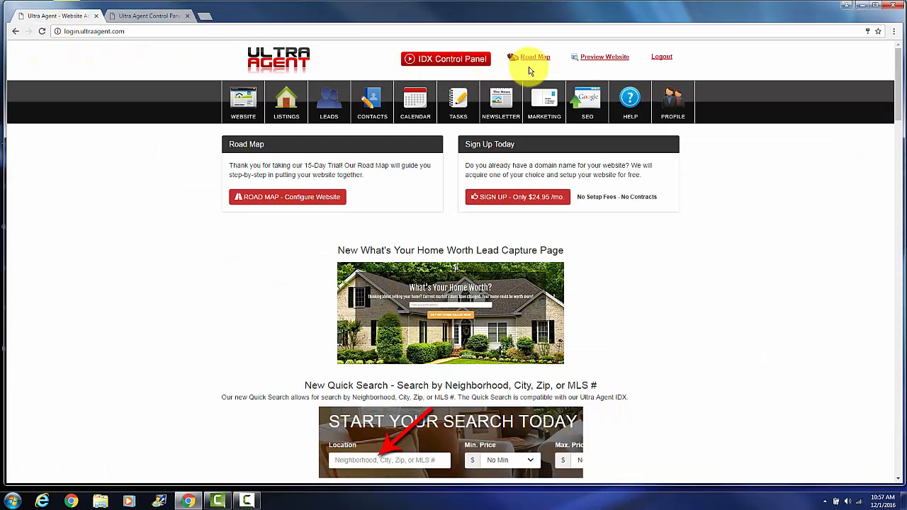
pyautogui.click(590, 58)
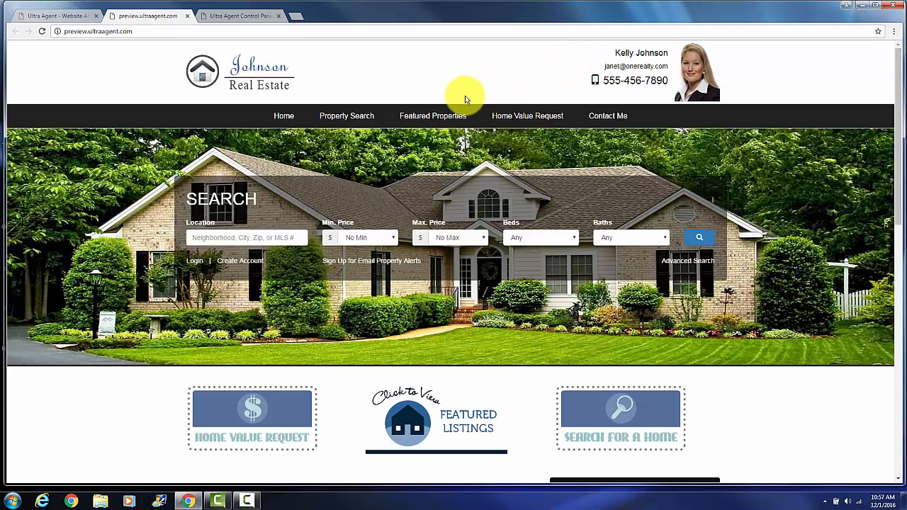
pyautogui.click(446, 136)
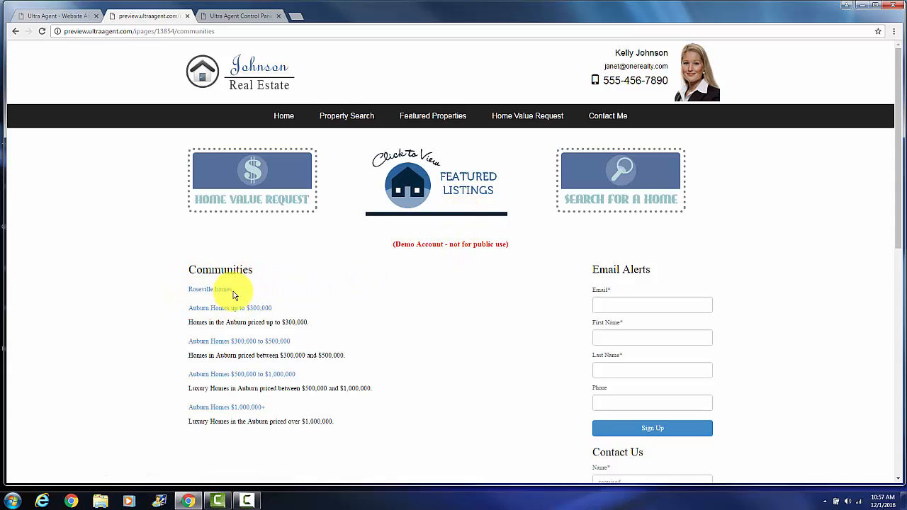
pyautogui.click(222, 291)
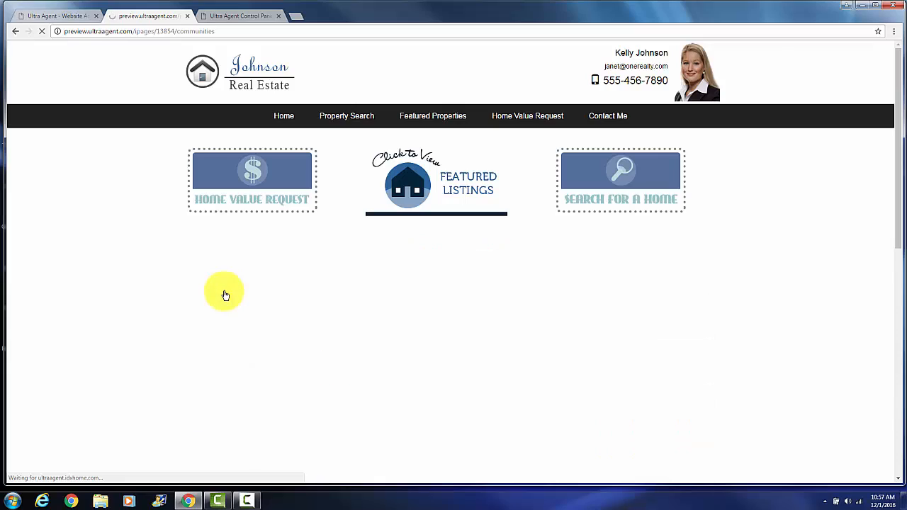
pyautogui.scroll(-5, 222, 290)
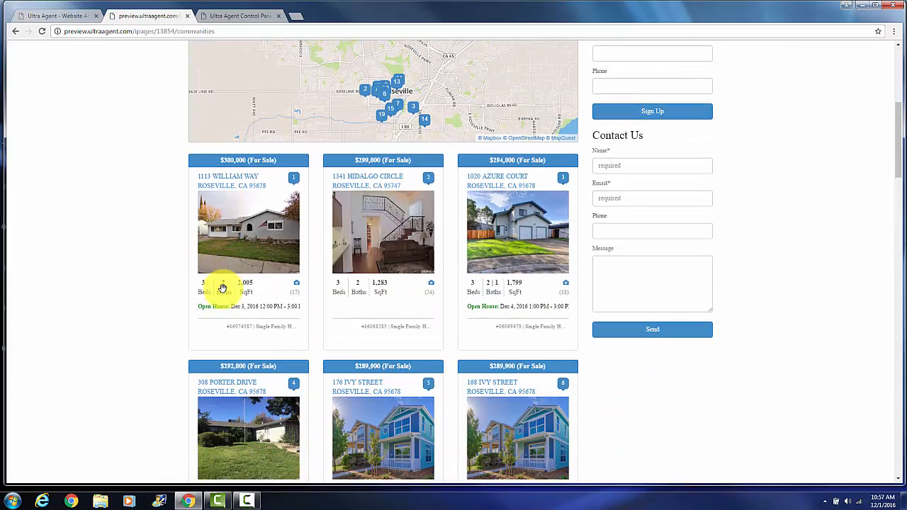
pyautogui.scroll(5, 223, 288)
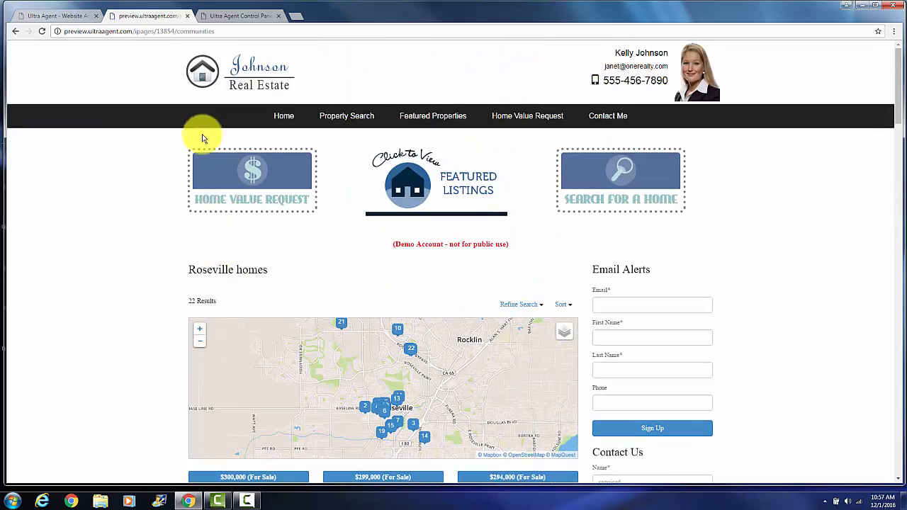
pyautogui.click(186, 16)
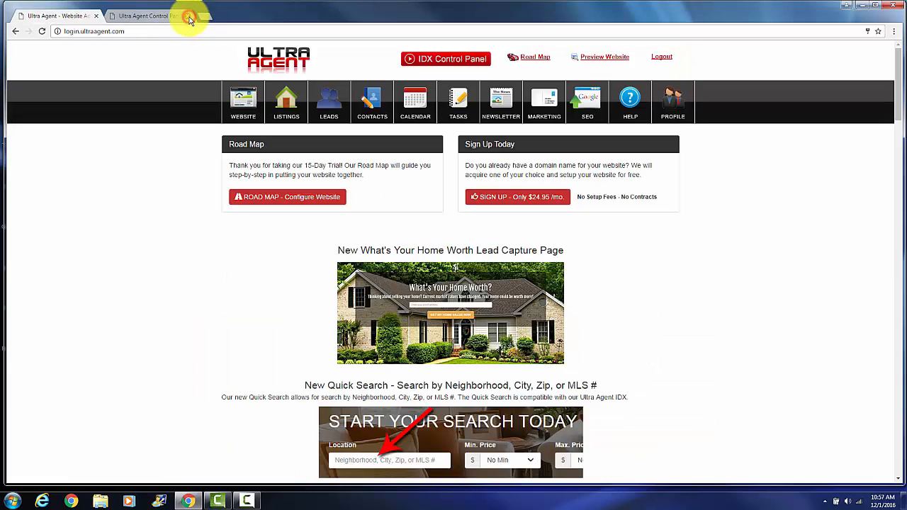
# - Change the Roseville market's type to Advanced MLS Search in the control panel and require the Pool feature
pyautogui.click(146, 17)
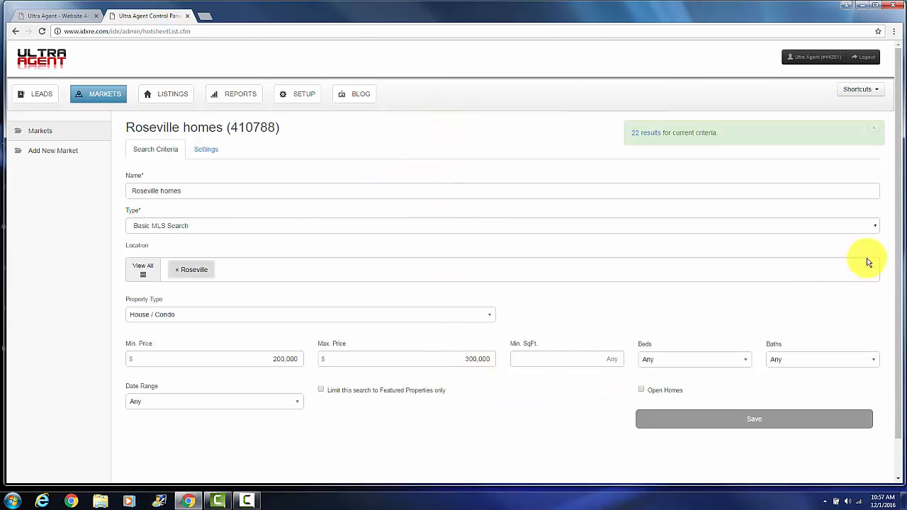
pyautogui.click(877, 227)
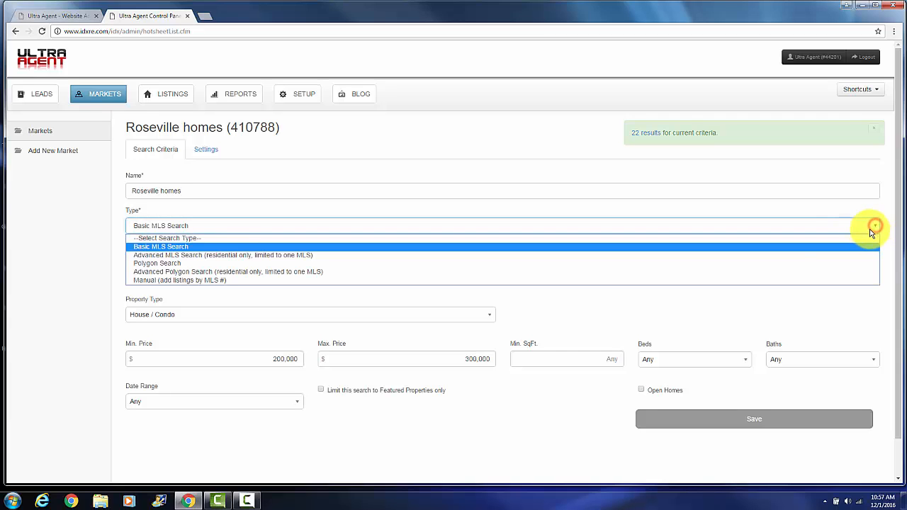
pyautogui.click(224, 257)
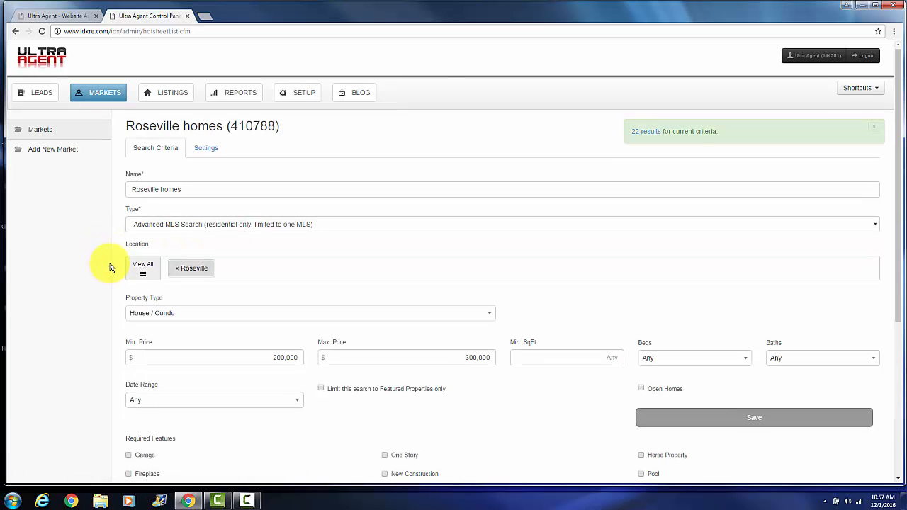
pyautogui.scroll(-1, 111, 263)
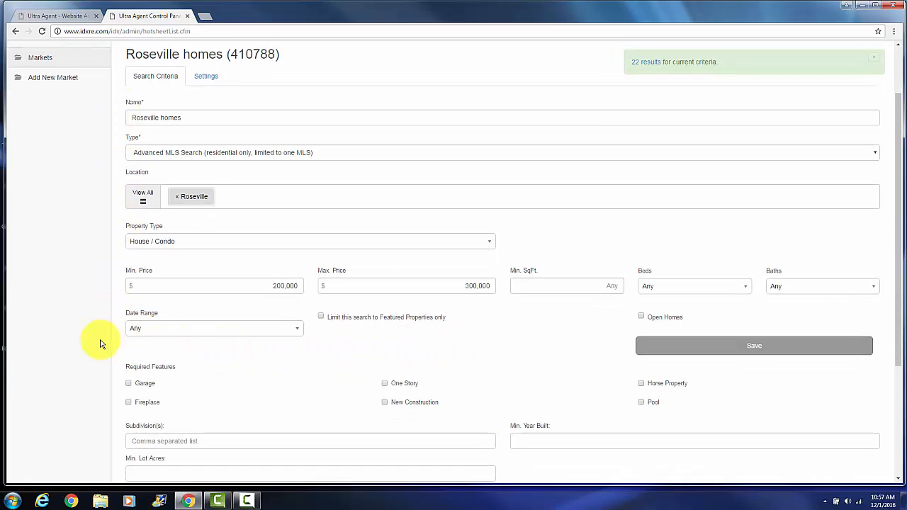
pyautogui.scroll(-1, 102, 344)
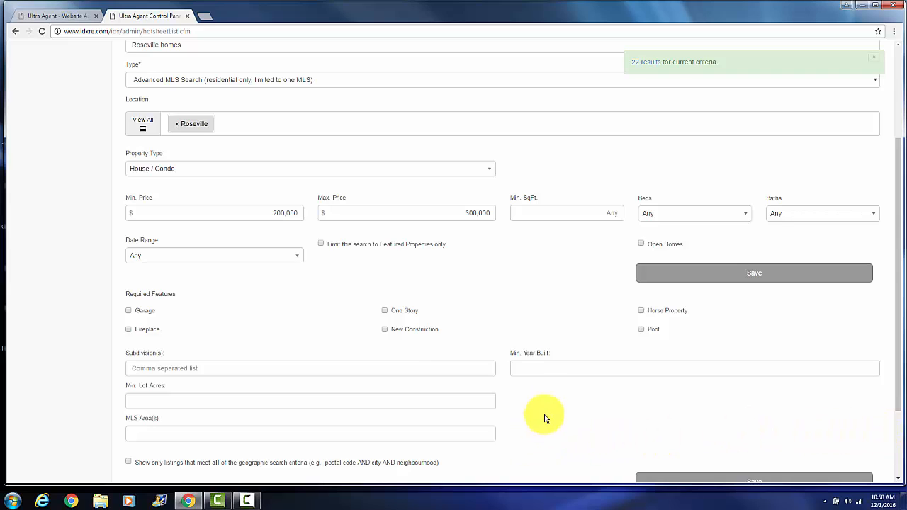
pyautogui.click(640, 330)
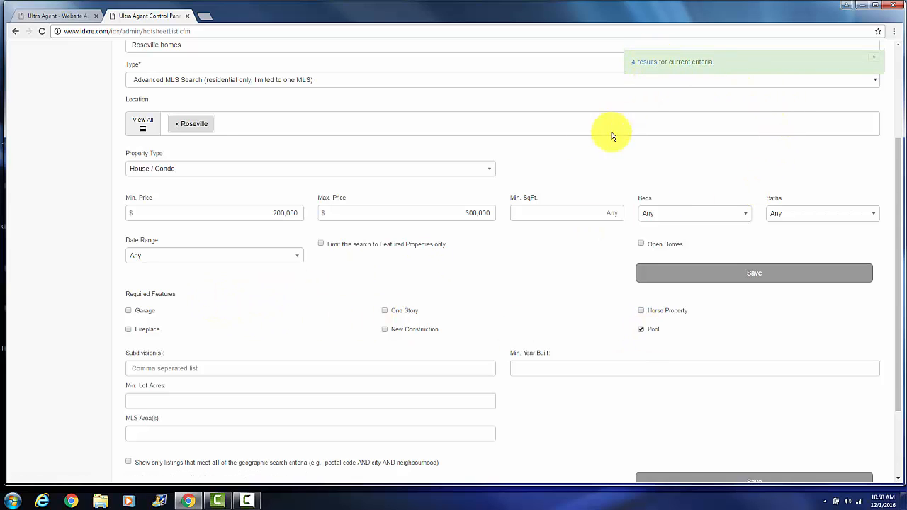
# - Rename the market "Roseville homes between 200000 and 300000 with a pool" and save it
pyautogui.scroll(1, 380, 115)
pyautogui.scroll(3, 379, 115)
pyautogui.click(201, 190)
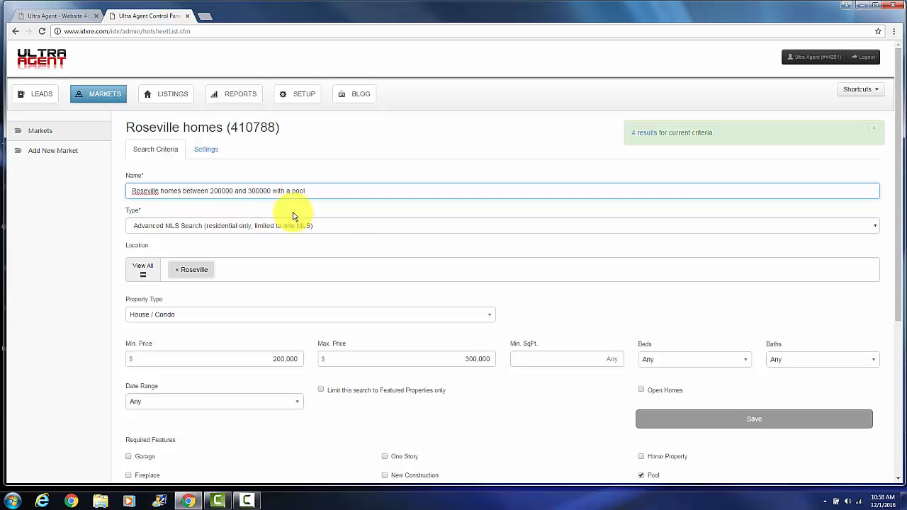
pyautogui.click(680, 423)
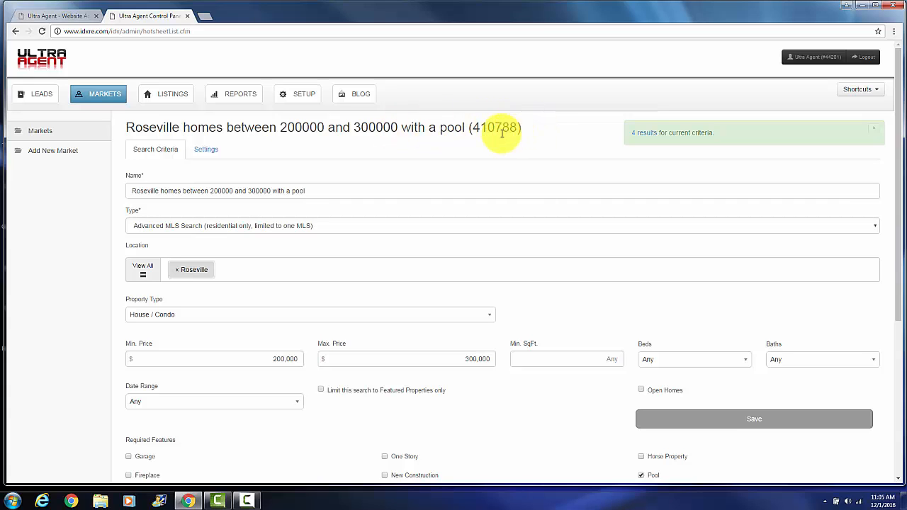
# - Preview the website, review the Roseville pool homes listings from the Communities page, and close the preview
pyautogui.click(50, 15)
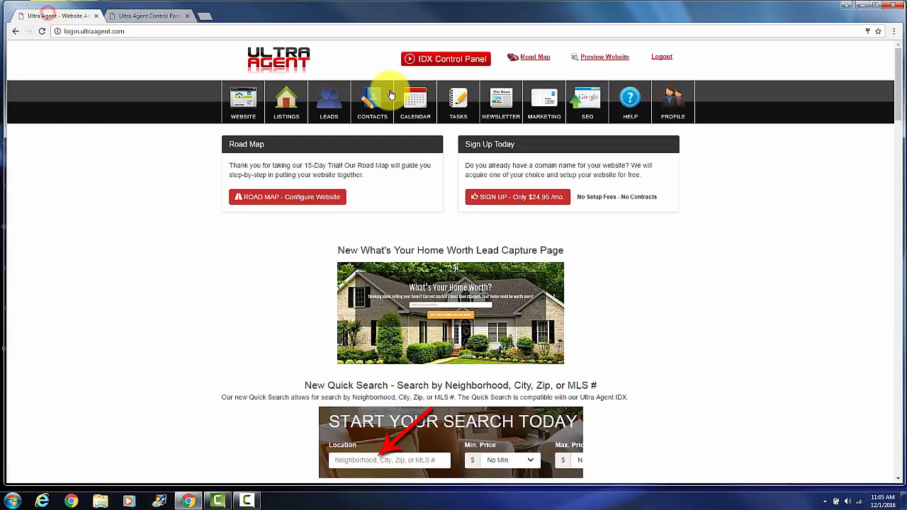
pyautogui.click(604, 59)
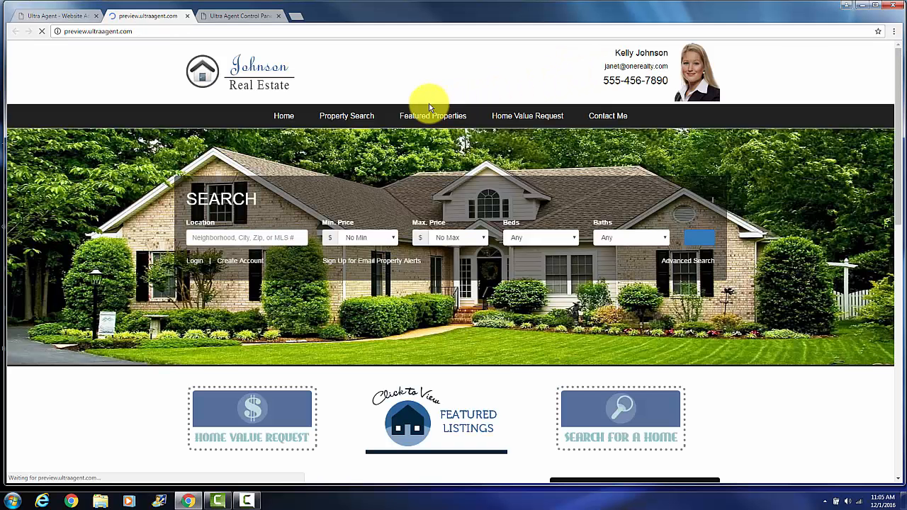
pyautogui.moveTo(421, 116)
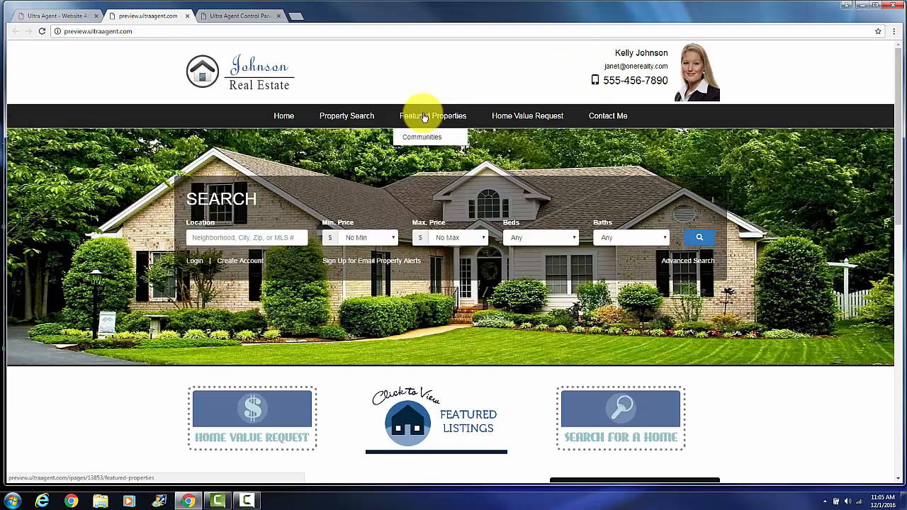
pyautogui.click(426, 138)
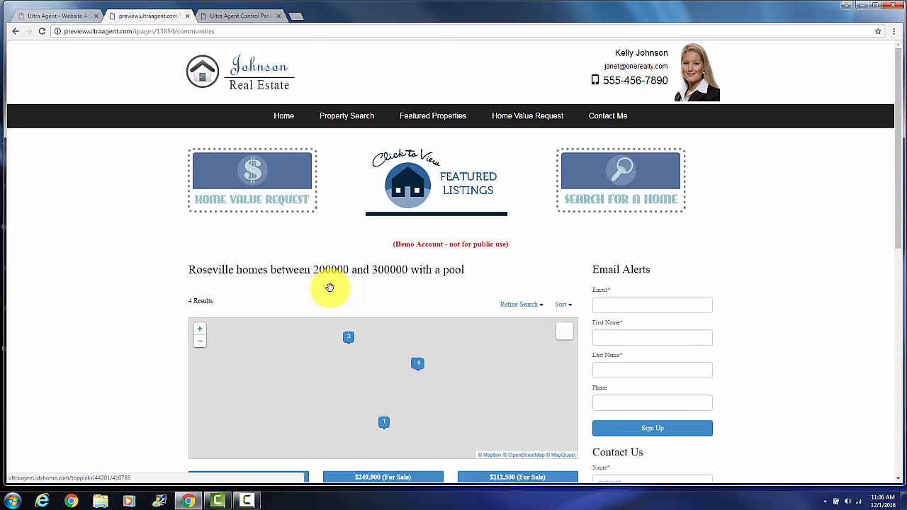
pyautogui.scroll(-3, 329, 287)
pyautogui.scroll(-3, 329, 287)
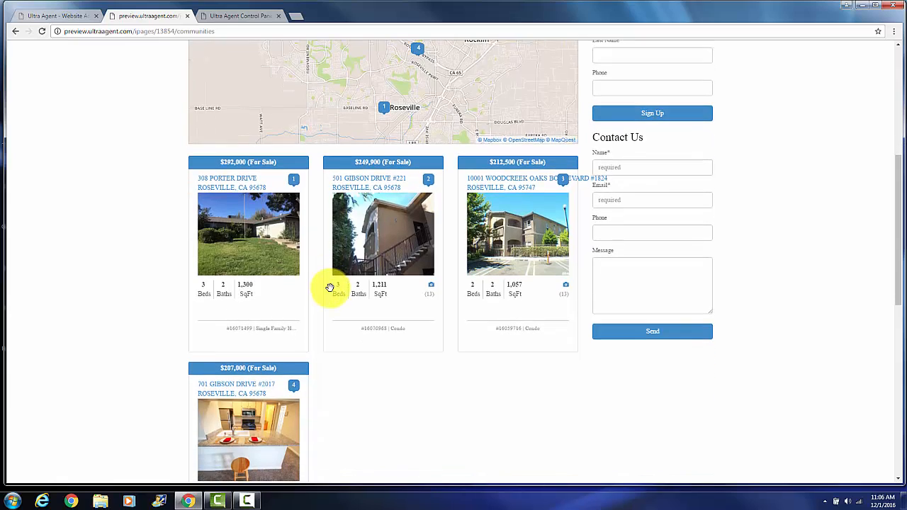
pyautogui.scroll(5, 329, 287)
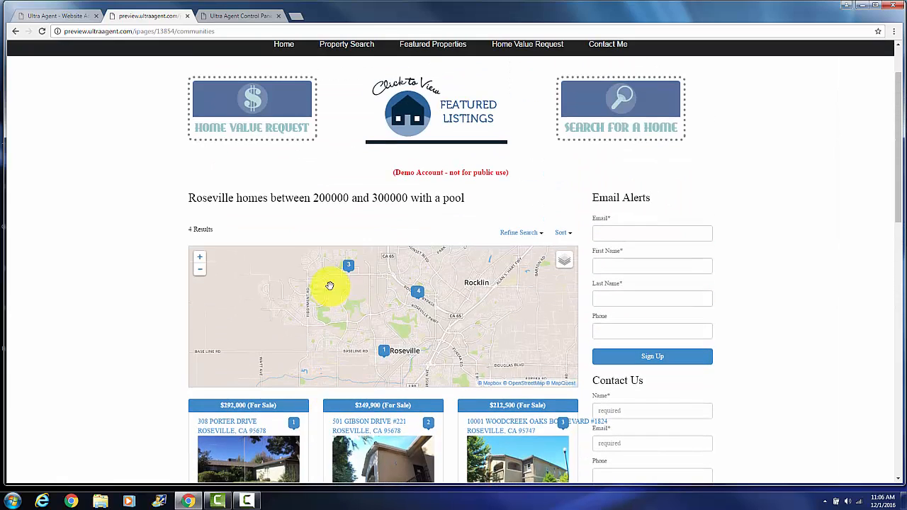
pyautogui.click(188, 17)
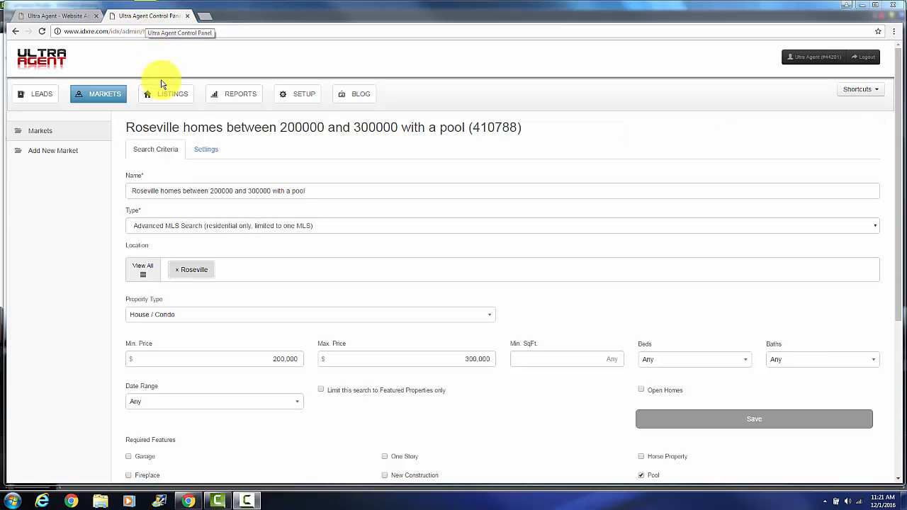
# - Open the Roseville market's settings and review the listing report and its custom branding options
pyautogui.click(207, 149)
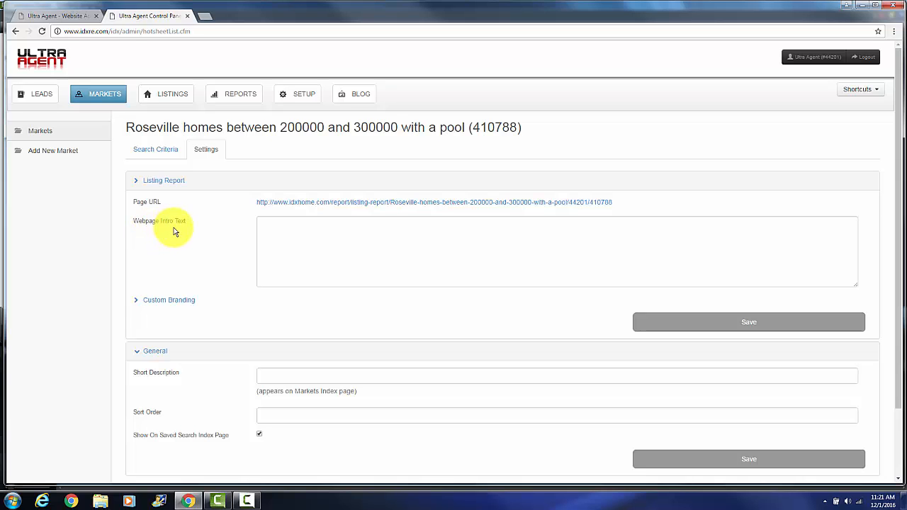
pyautogui.scroll(-1, 172, 242)
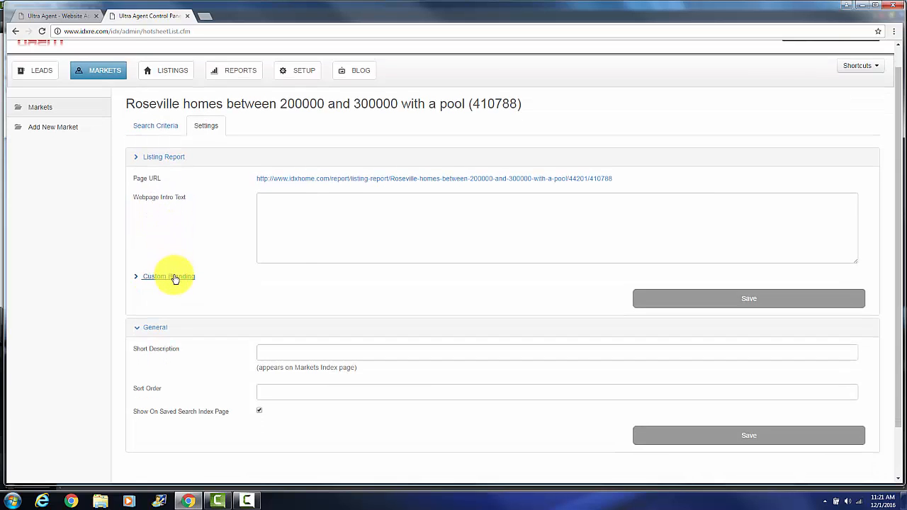
pyautogui.click(175, 280)
pyautogui.scroll(-2, 175, 279)
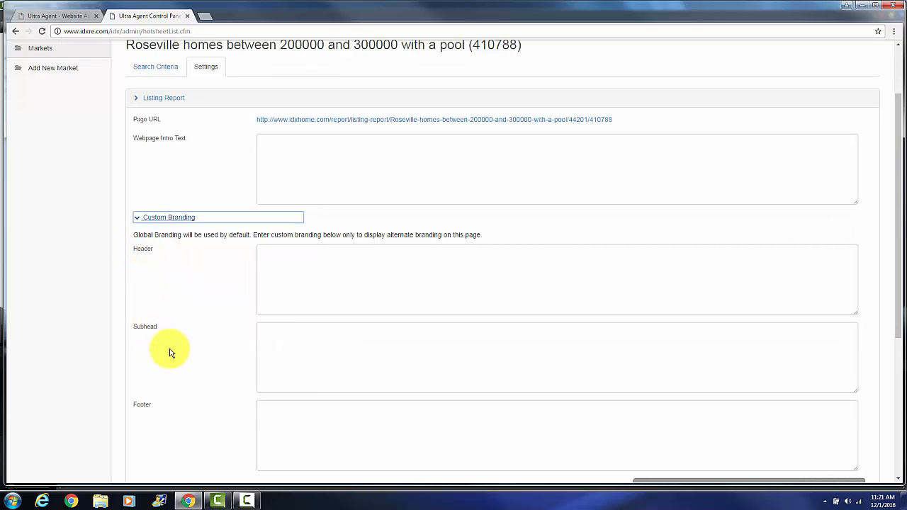
pyautogui.click(175, 221)
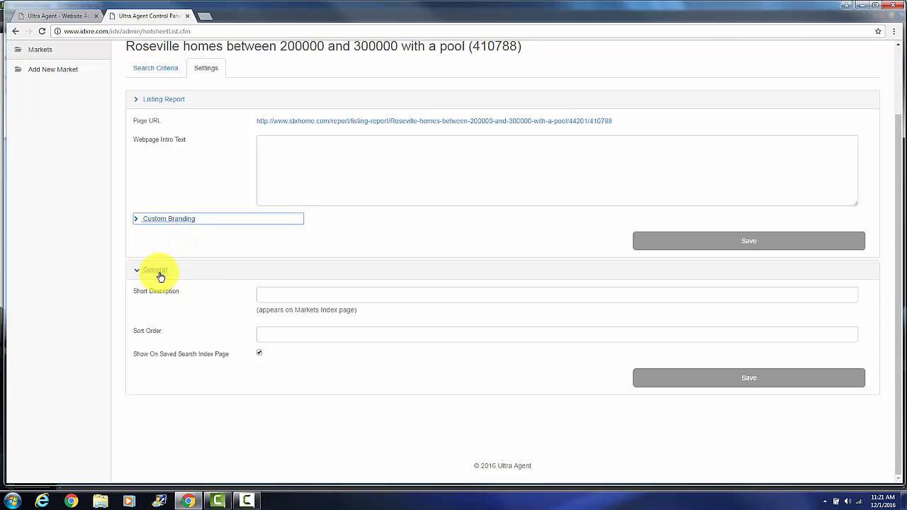
# - Set the market's short description to "Great family homes." and its sort order to 5, and save the general settings
pyautogui.click(281, 293)
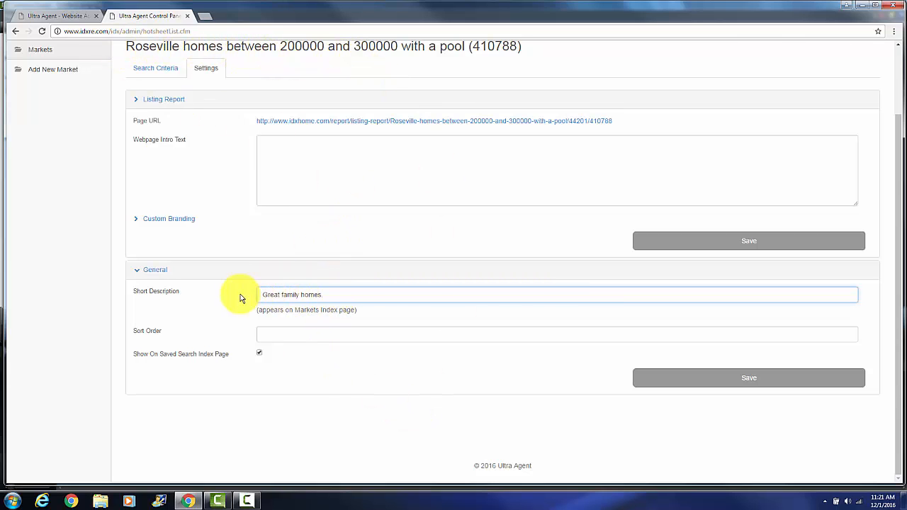
pyautogui.click(320, 335)
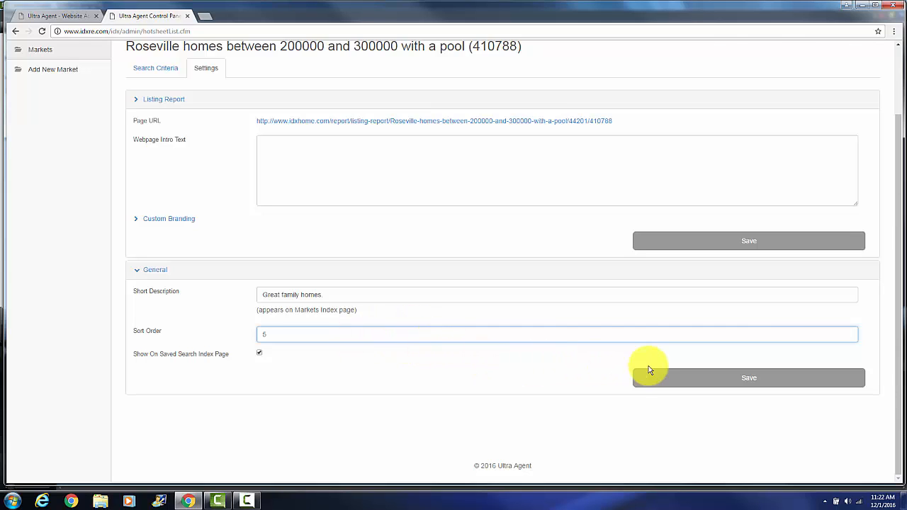
pyautogui.click(662, 383)
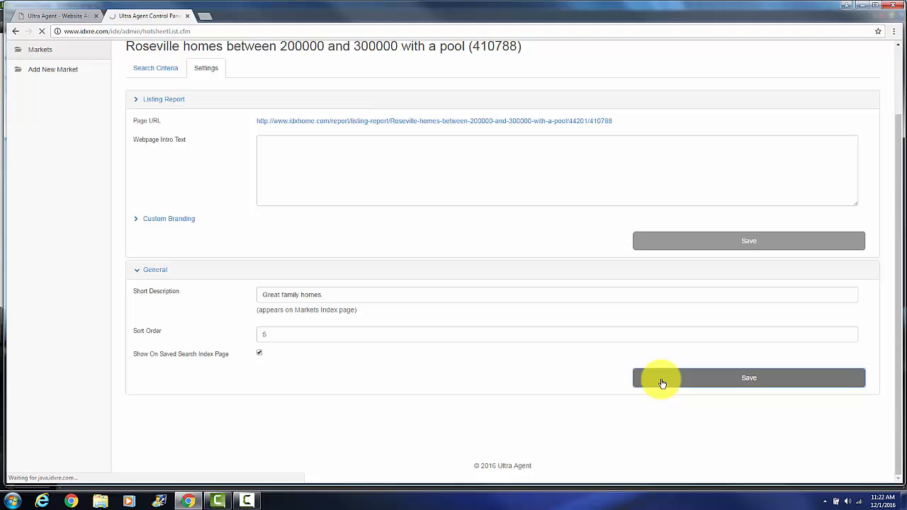
# - Preview the website, check the Roseville market's position and description on the Communities page, and close the preview
pyautogui.click(53, 16)
pyautogui.click(608, 60)
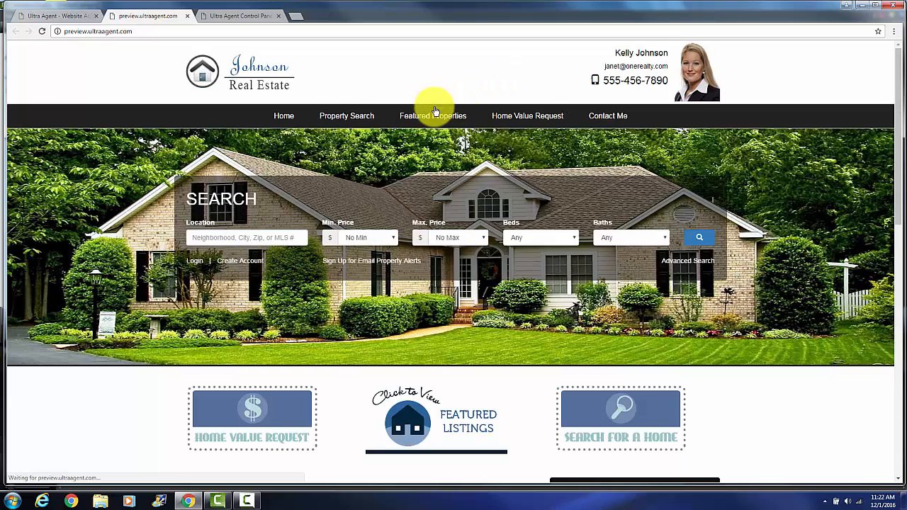
pyautogui.moveTo(432, 115)
pyautogui.click(429, 138)
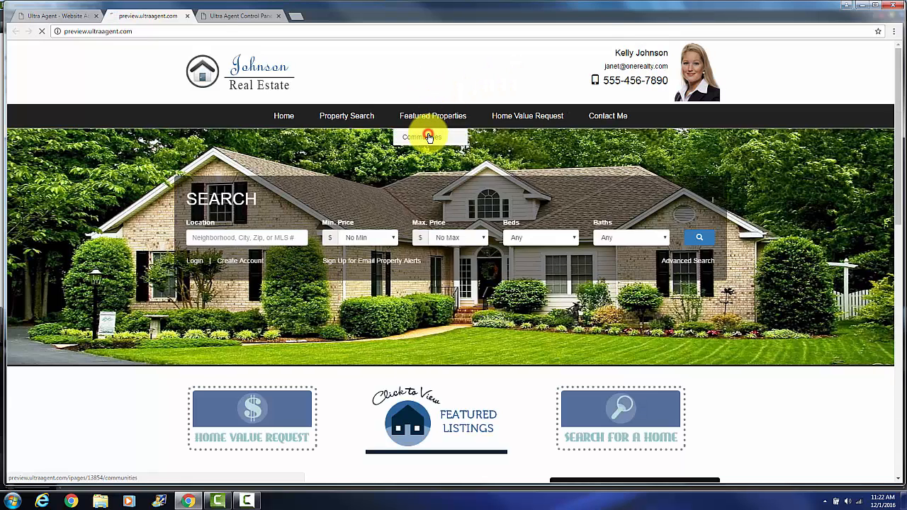
pyautogui.scroll(-3, 146, 215)
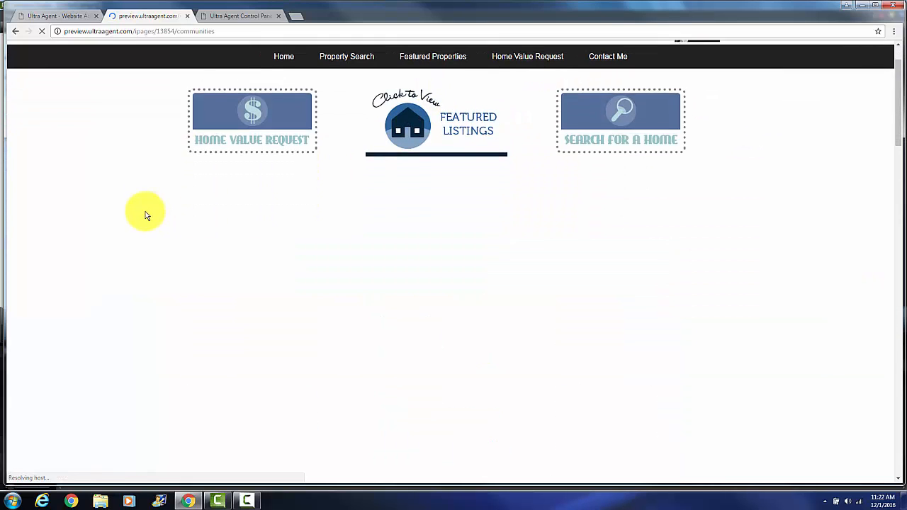
pyautogui.click(187, 16)
# - Return to the control panel and open the list of markets
pyautogui.click(147, 18)
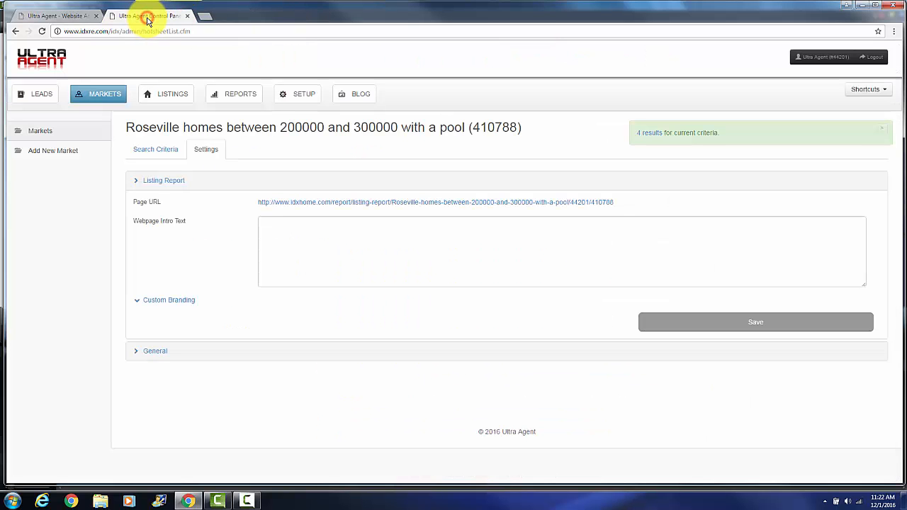
pyautogui.click(122, 100)
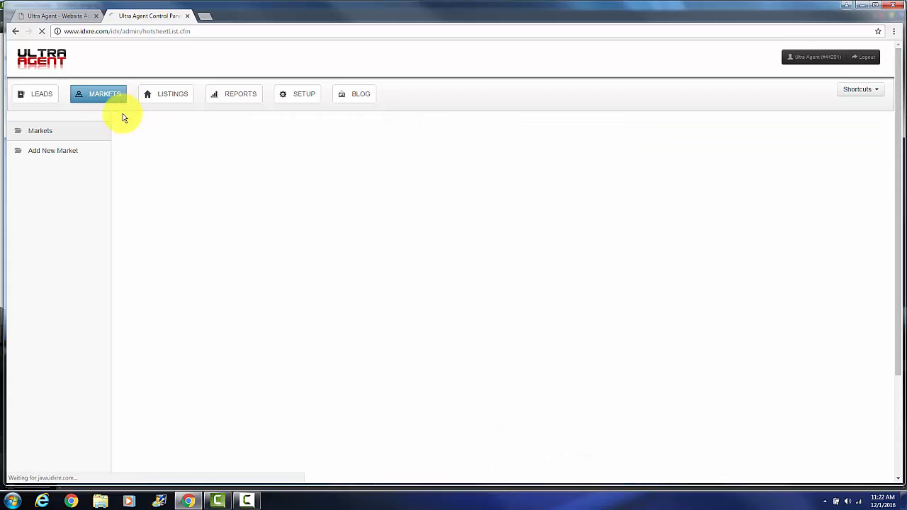